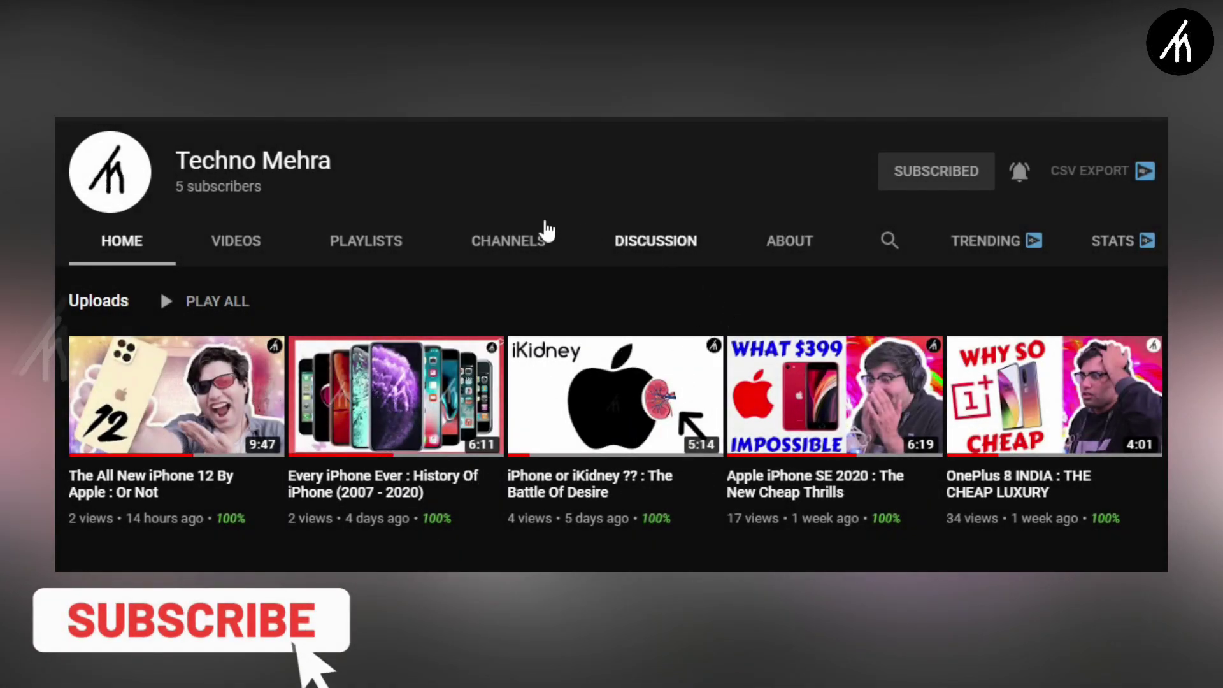
Place the 'video' clip on the video track, keeping the project at 1920 x 1080 25fps.
{"action": "left_click_drag", "start_coordinate": [353, 156], "coordinate": [176, 161]}
{"action": "left_click", "coordinate": [379, 186]}
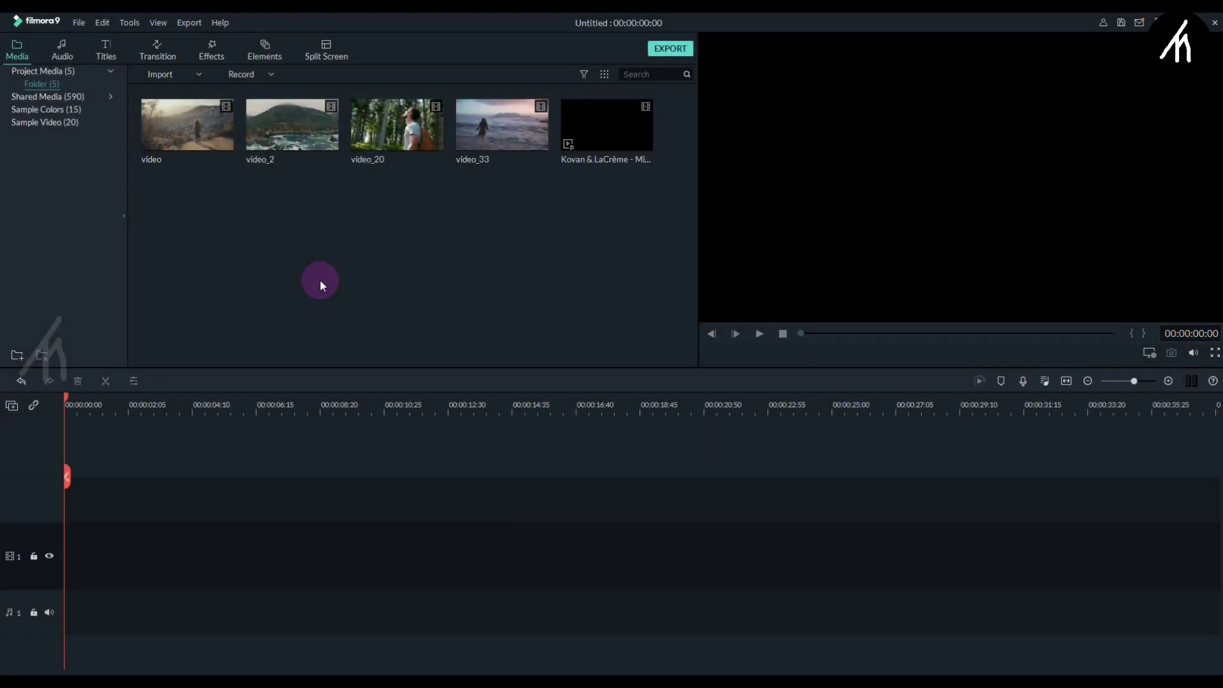
{"action": "left_click", "coordinate": [210, 141]}
{"action": "left_click_drag", "start_coordinate": [210, 139], "coordinate": [66, 563]}
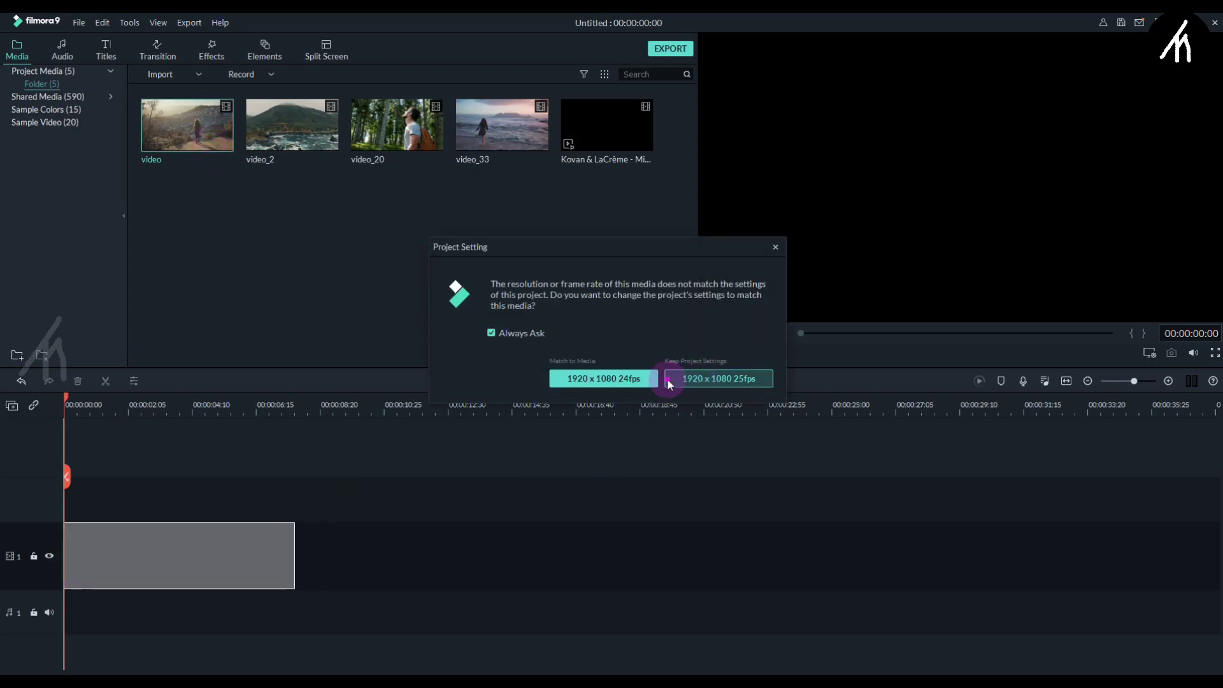
{"action": "left_click", "coordinate": [669, 383]}
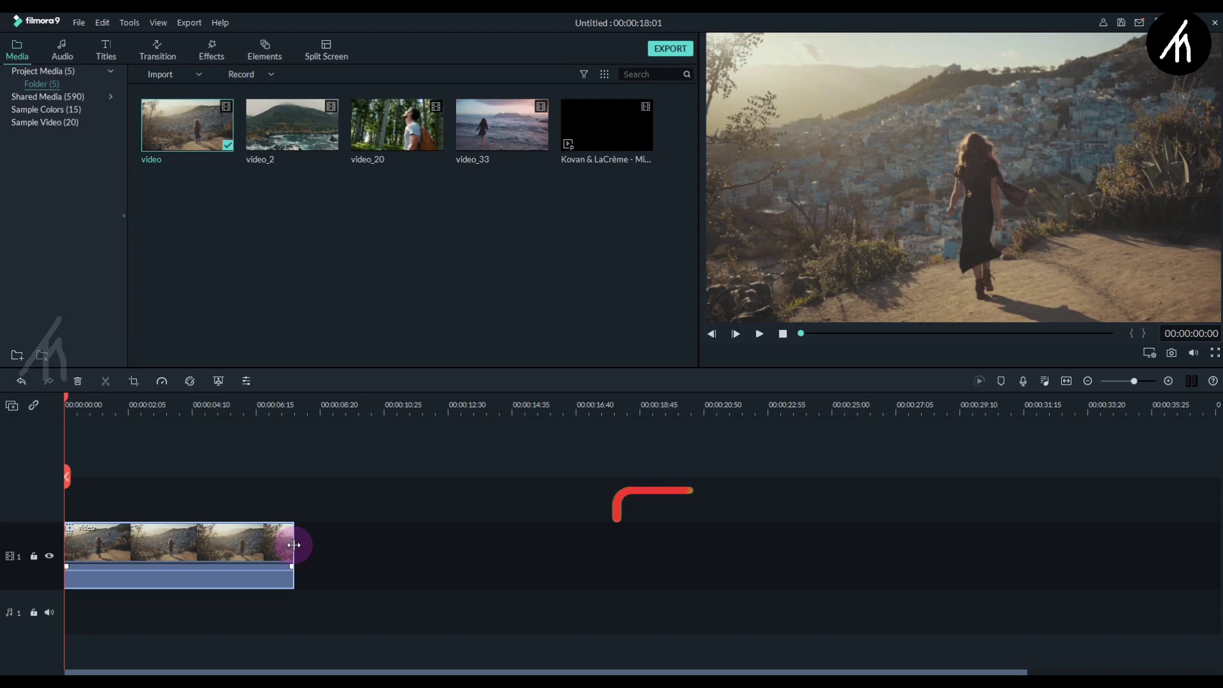
Trim the end of the first clip shorter and add video_2 right after it.
{"action": "left_click_drag", "start_coordinate": [294, 545], "coordinate": [244, 546]}
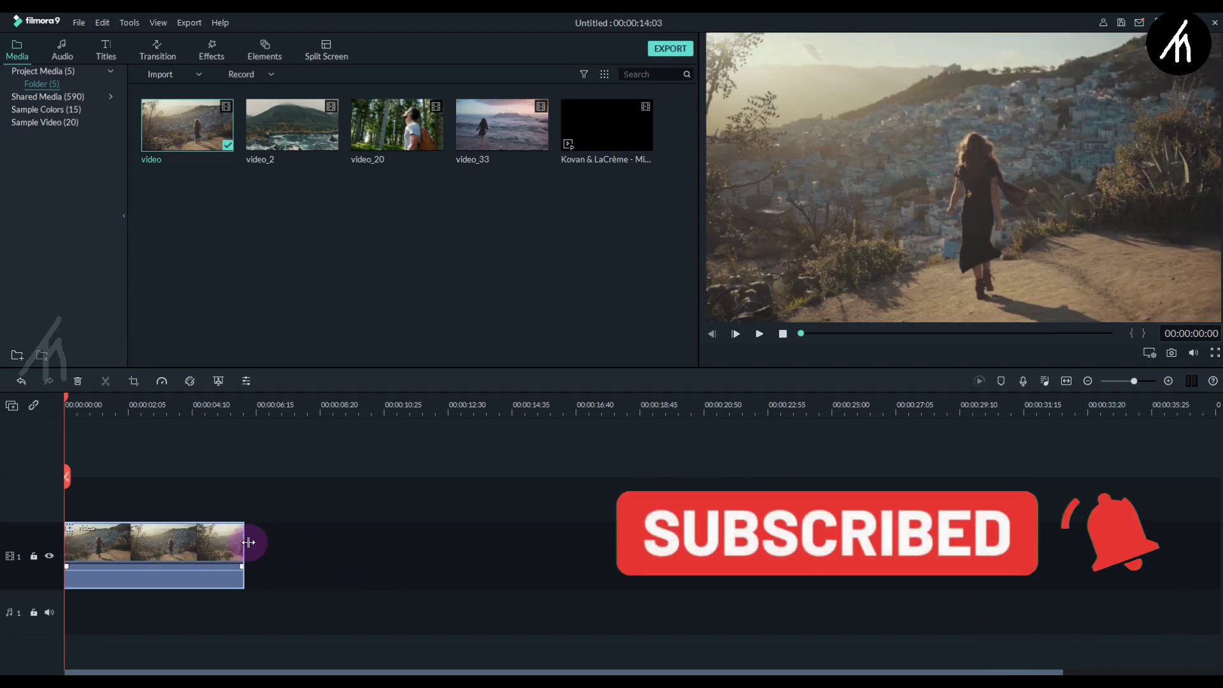
{"action": "left_click", "coordinate": [320, 146]}
{"action": "left_click_drag", "start_coordinate": [319, 146], "coordinate": [249, 540]}
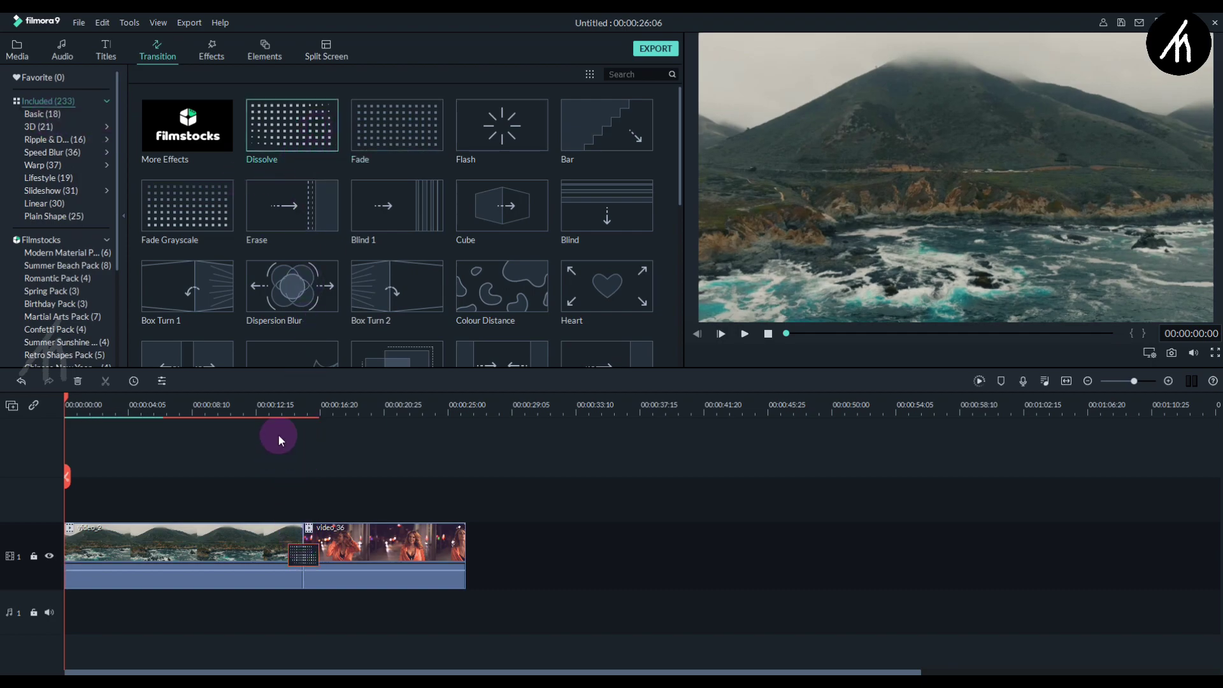
Play back the existing dissolve, then trim the clip edge so video_2 ends sooner.
{"action": "key", "text": "space"}
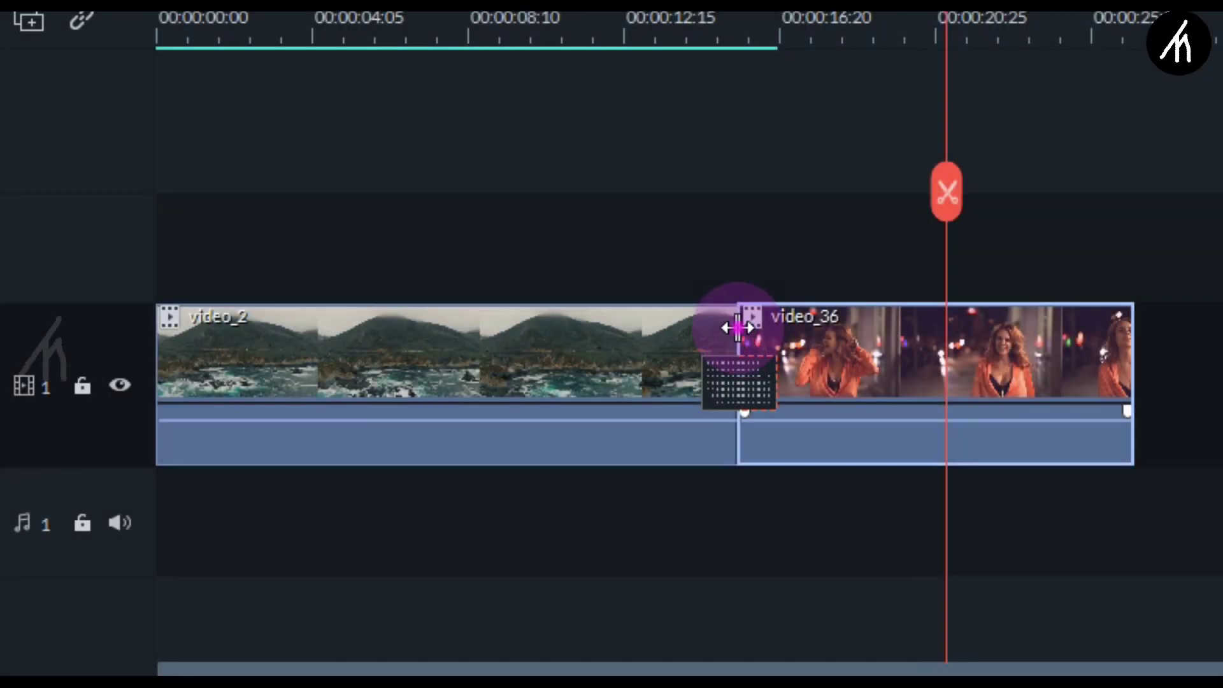
{"action": "left_click_drag", "start_coordinate": [737, 328], "coordinate": [815, 330]}
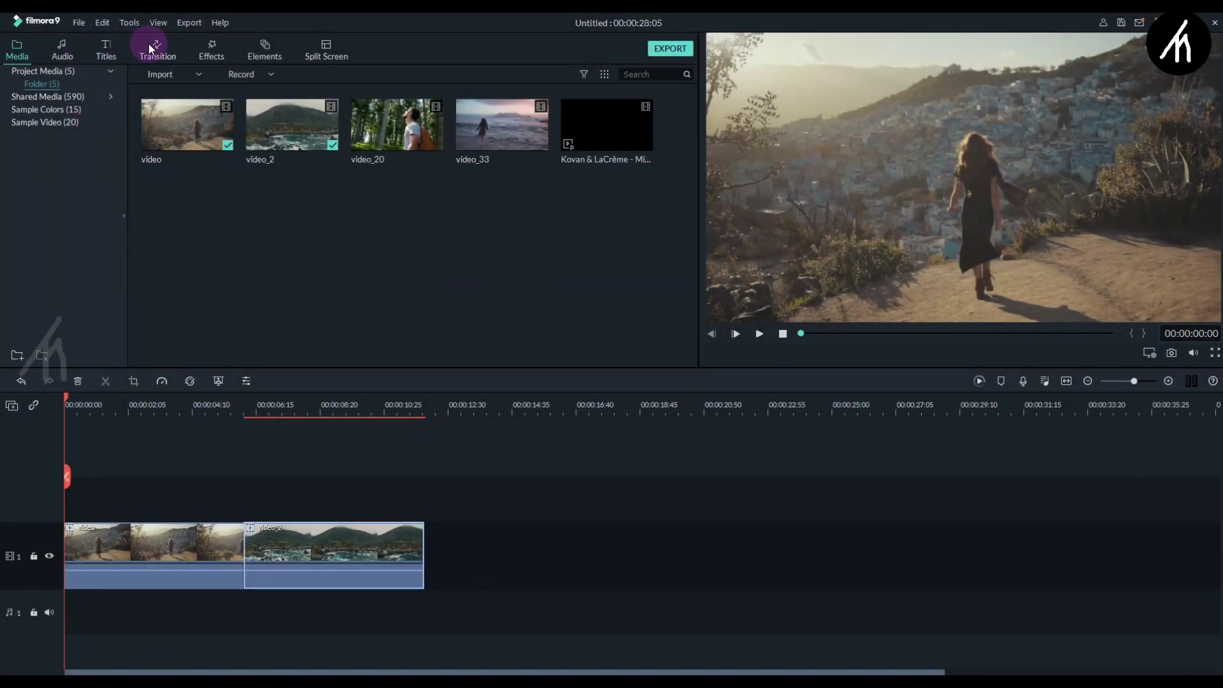
Show the Basic transitions category, which includes Dissolve, Fade and Colour Distance.
{"action": "left_click", "coordinate": [156, 49]}
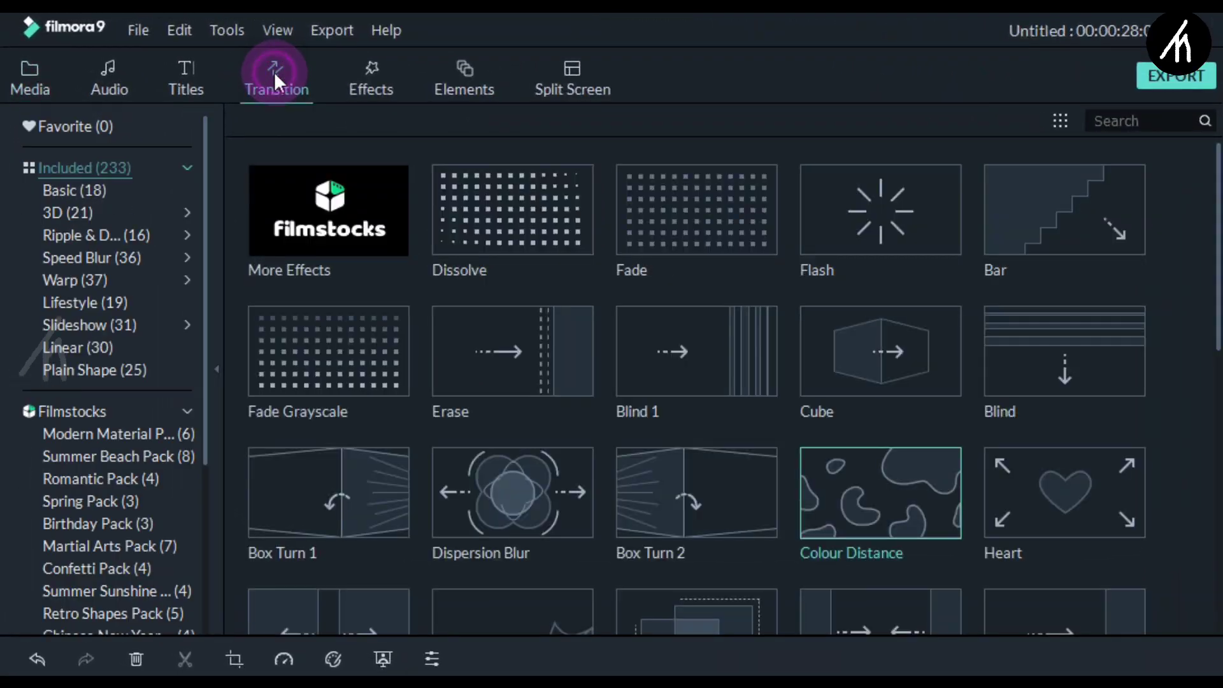
{"action": "left_click", "coordinate": [72, 191]}
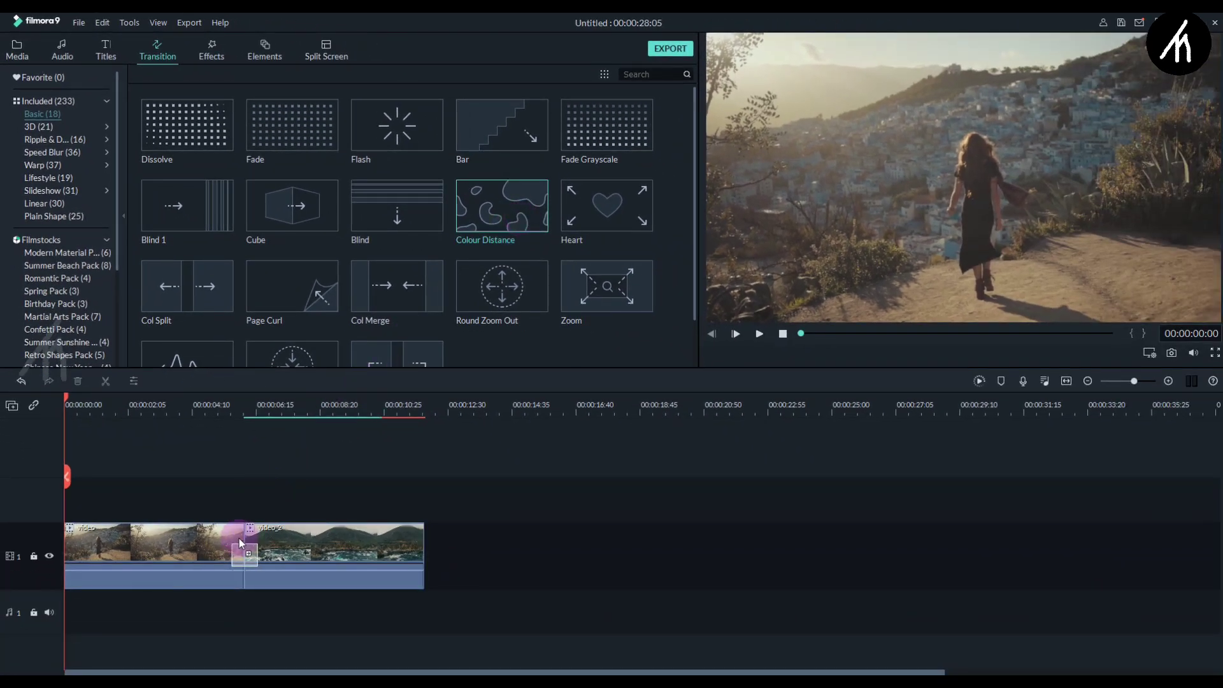
Drop Colour Distance between video and video_2 and preview it once.
{"action": "left_click_drag", "start_coordinate": [239, 537], "coordinate": [238, 541]}
{"action": "left_click", "coordinate": [210, 411]}
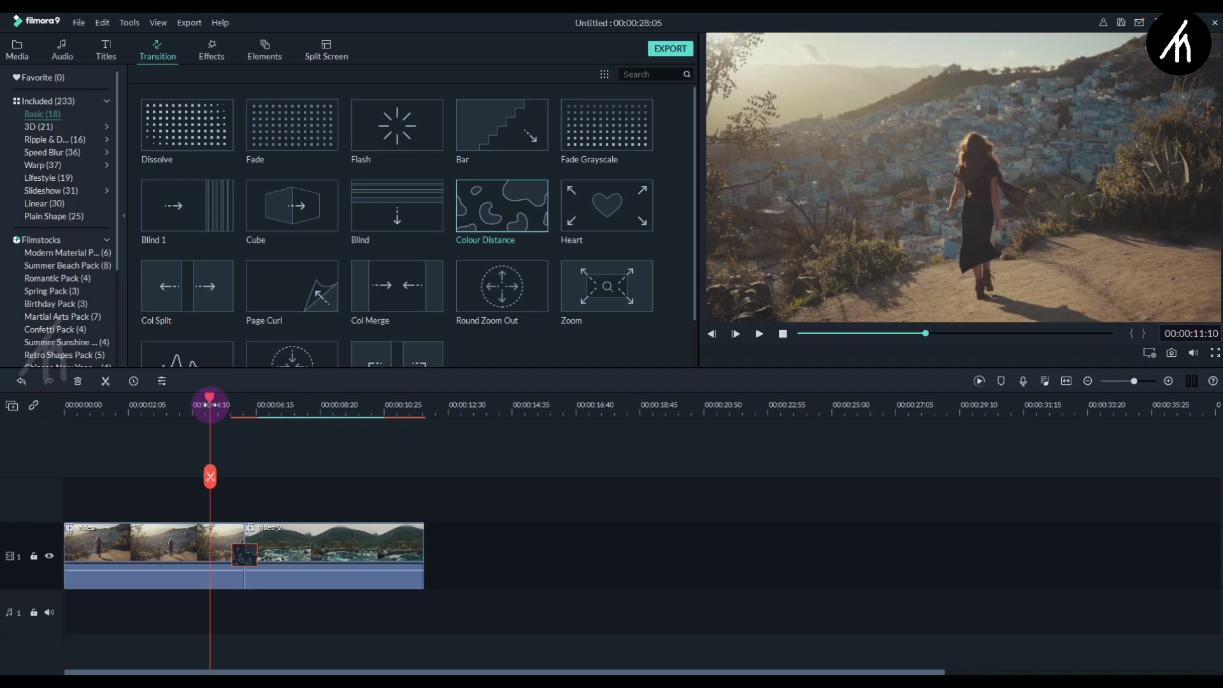
{"action": "key", "text": "space"}
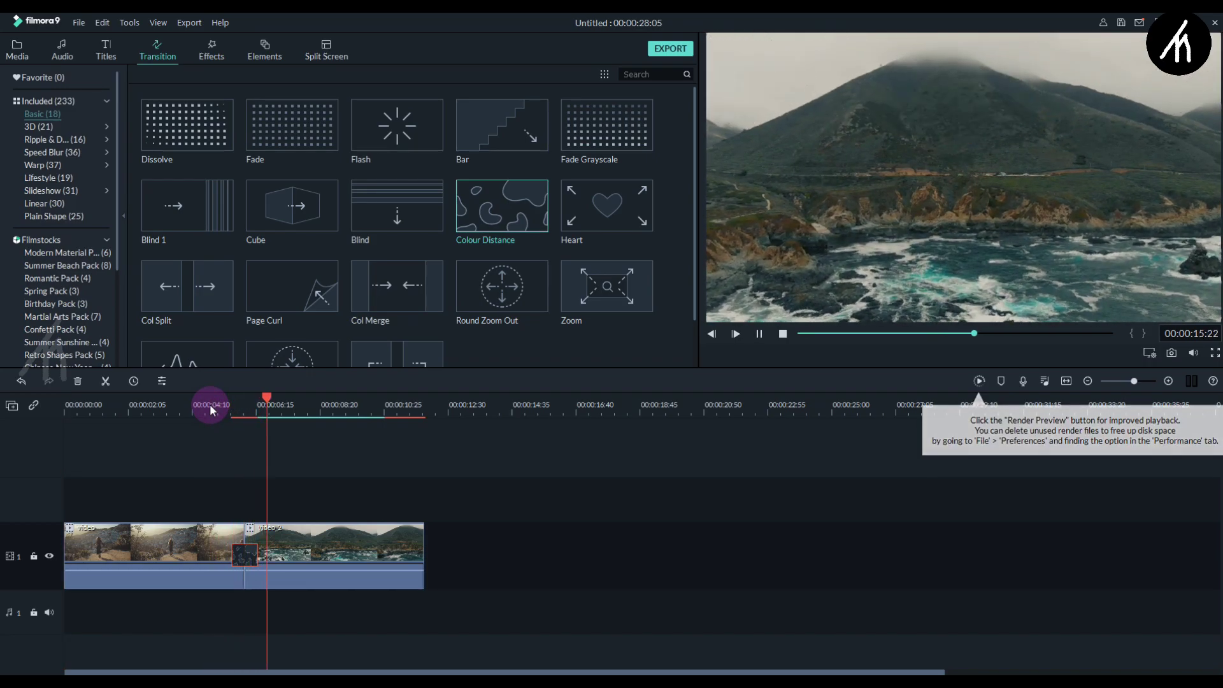
{"action": "key", "text": "space"}
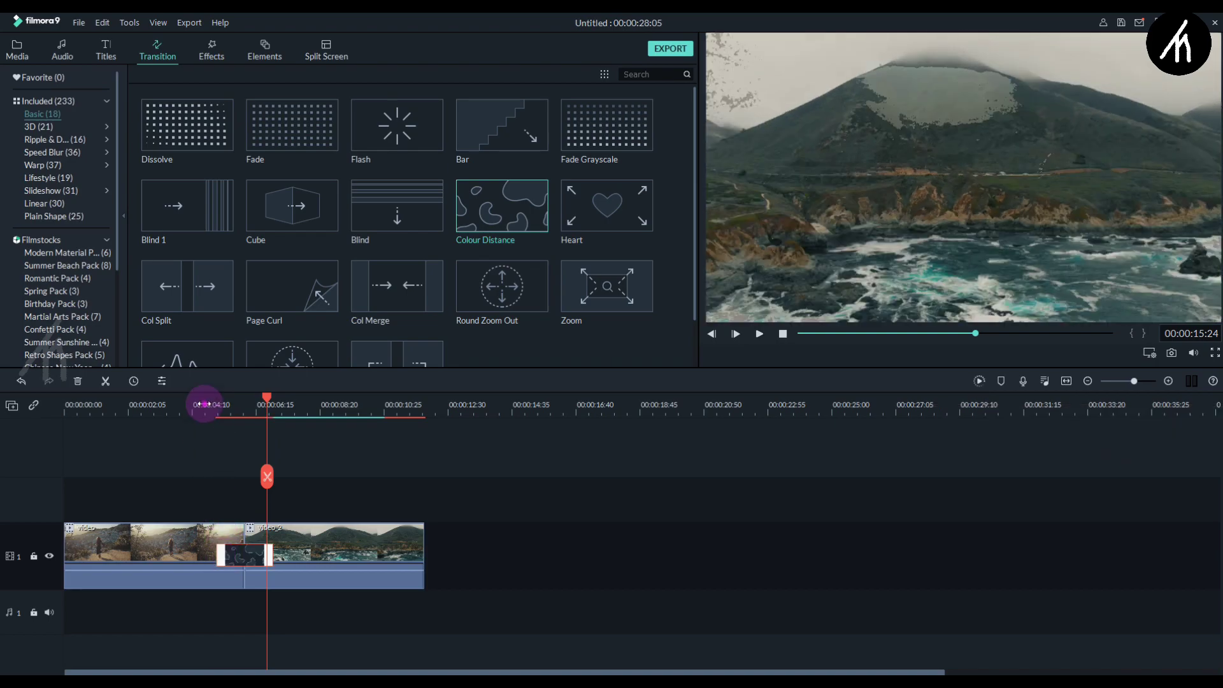
Replay the Colour Distance transition twice more, then go back to the media library.
{"action": "left_click", "coordinate": [204, 405]}
{"action": "key", "text": "space"}
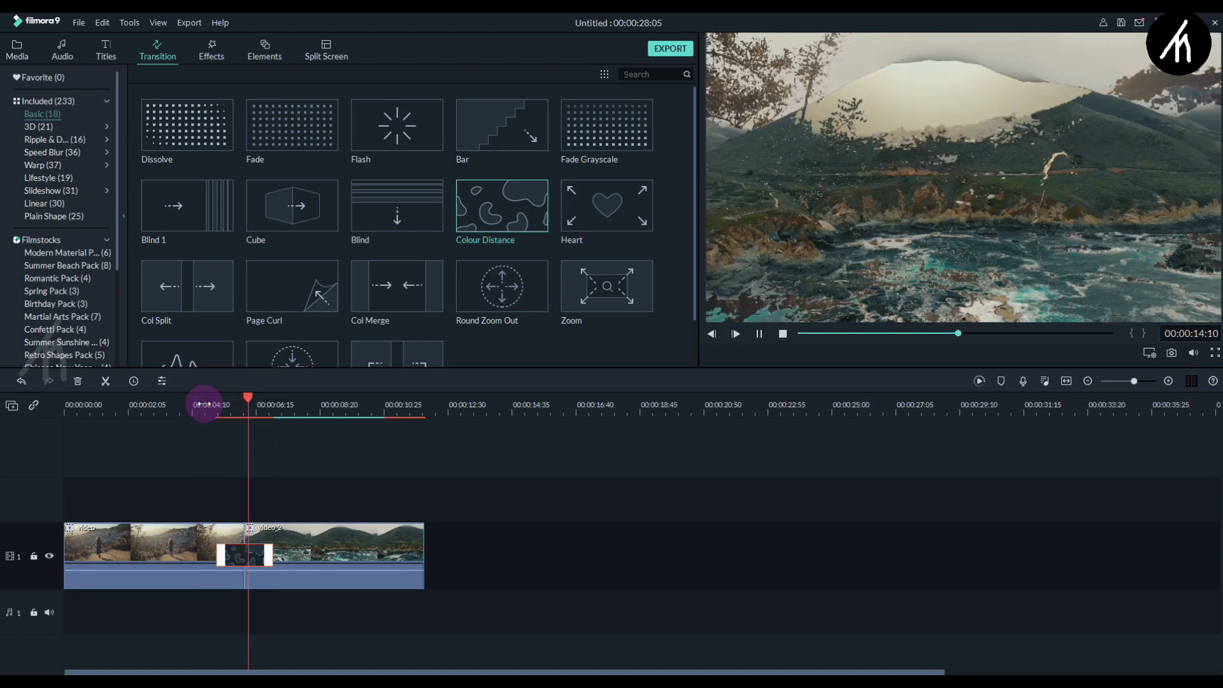
{"action": "key", "text": "space"}
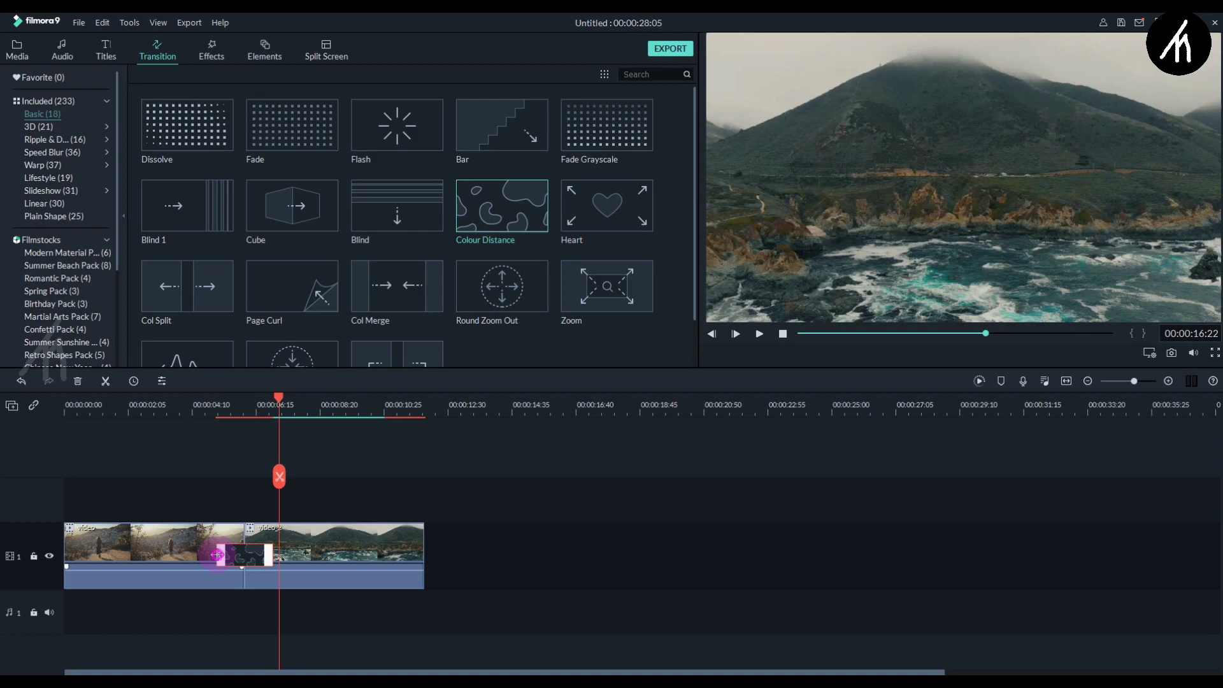
{"action": "left_click", "coordinate": [230, 407]}
{"action": "key", "text": "space"}
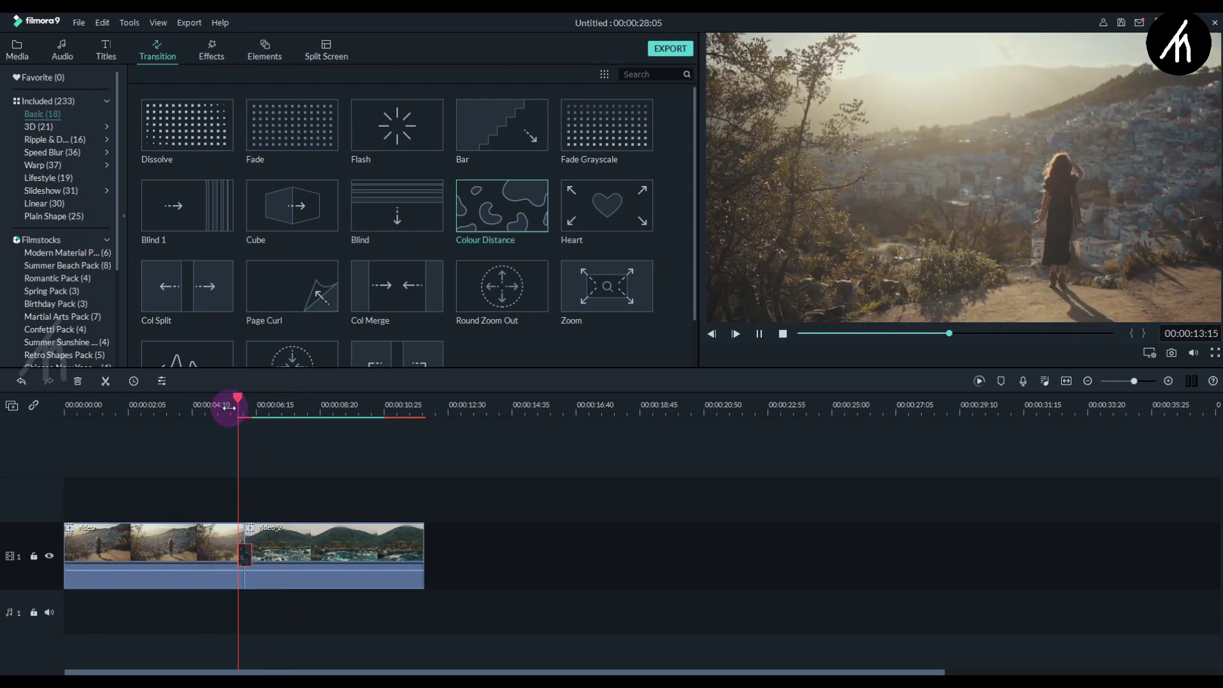
{"action": "key", "text": "space"}
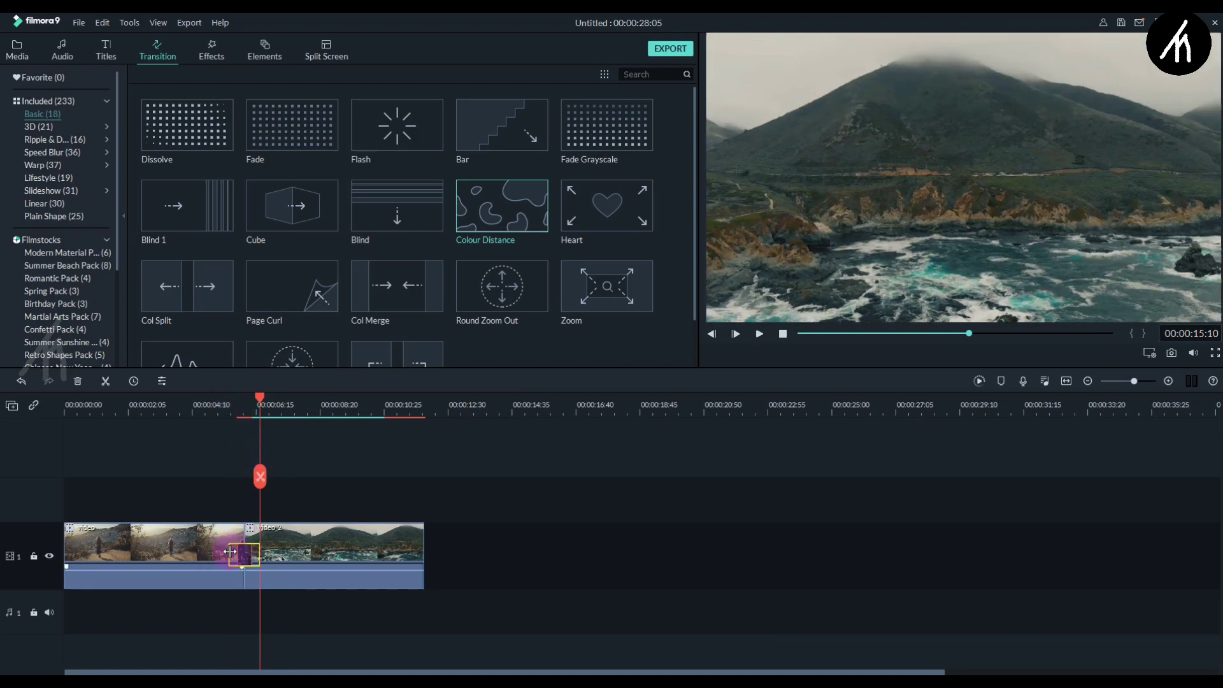
{"action": "left_click", "coordinate": [17, 51]}
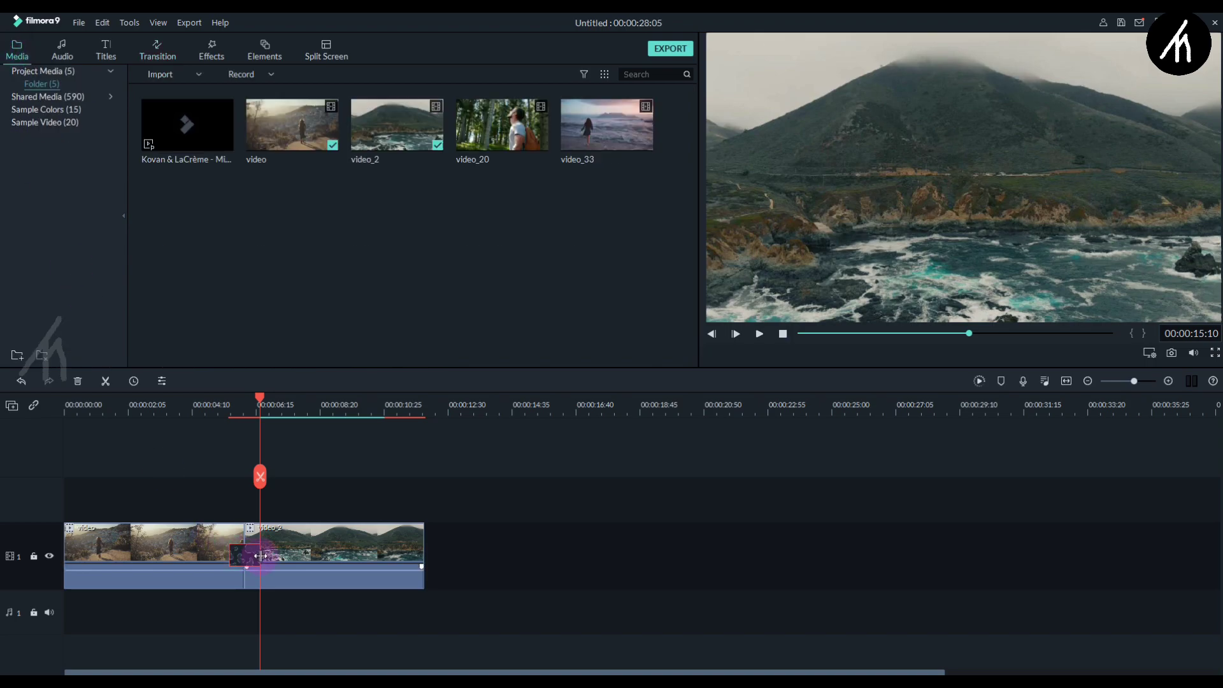
{"action": "double_click", "coordinate": [246, 558]}
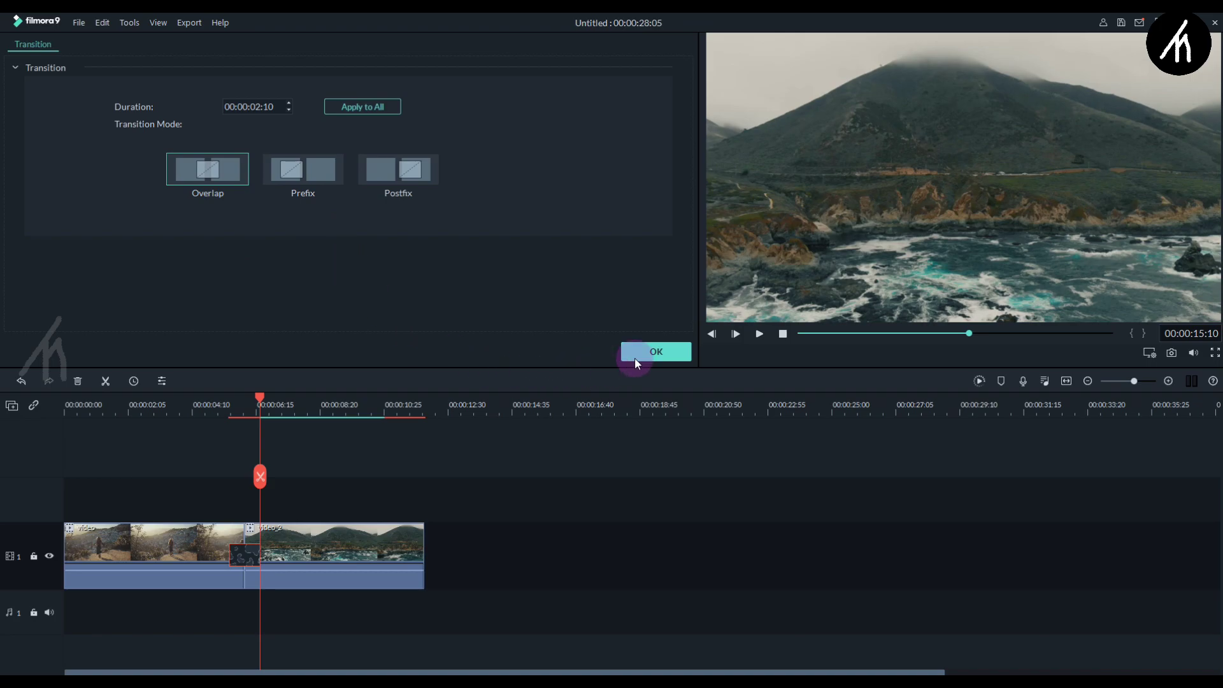
{"action": "left_click", "coordinate": [656, 354]}
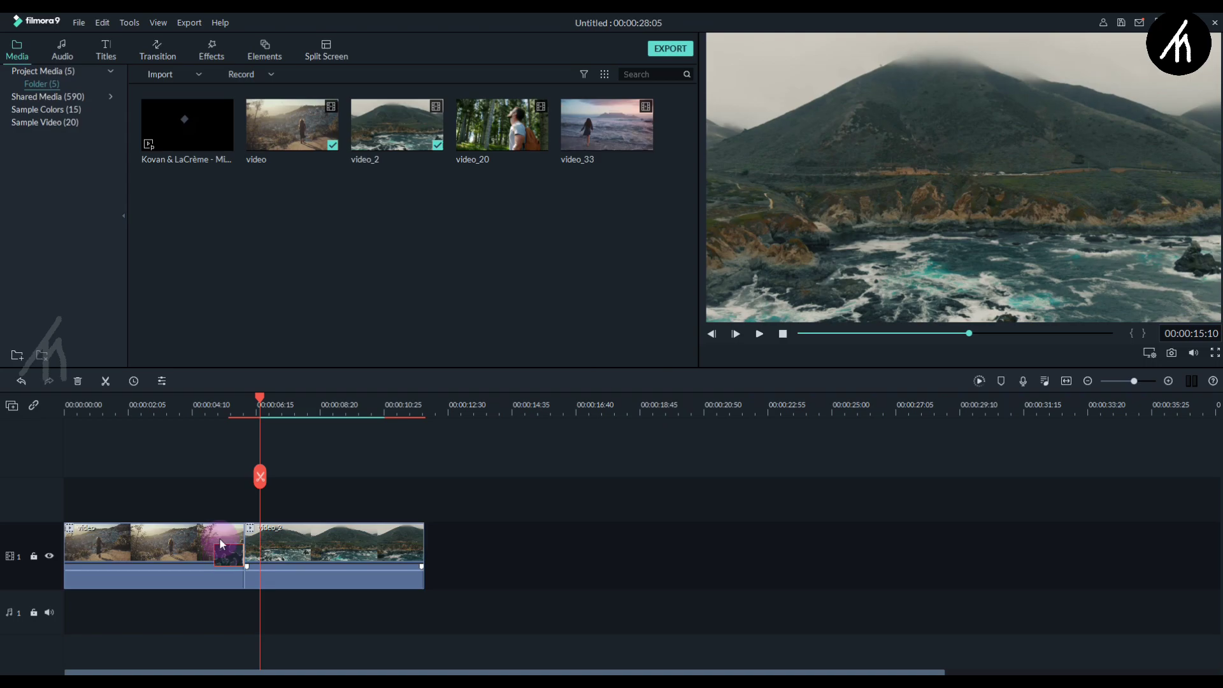
{"action": "key", "text": "space"}
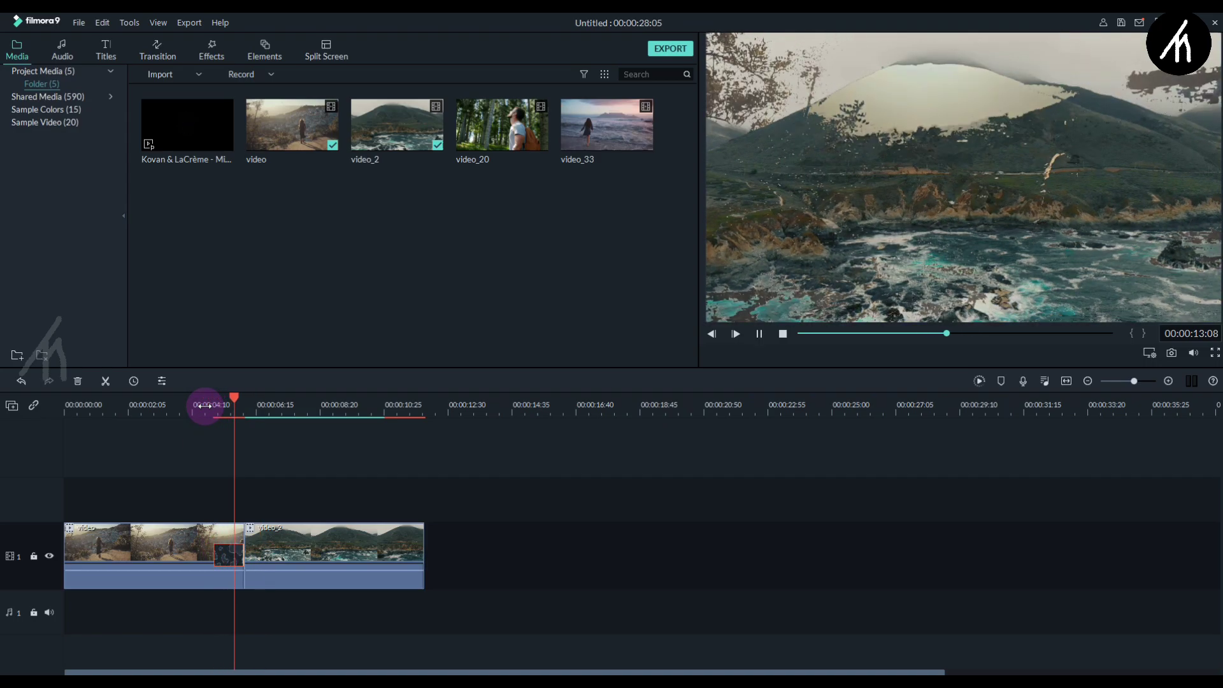
{"action": "key", "text": "space"}
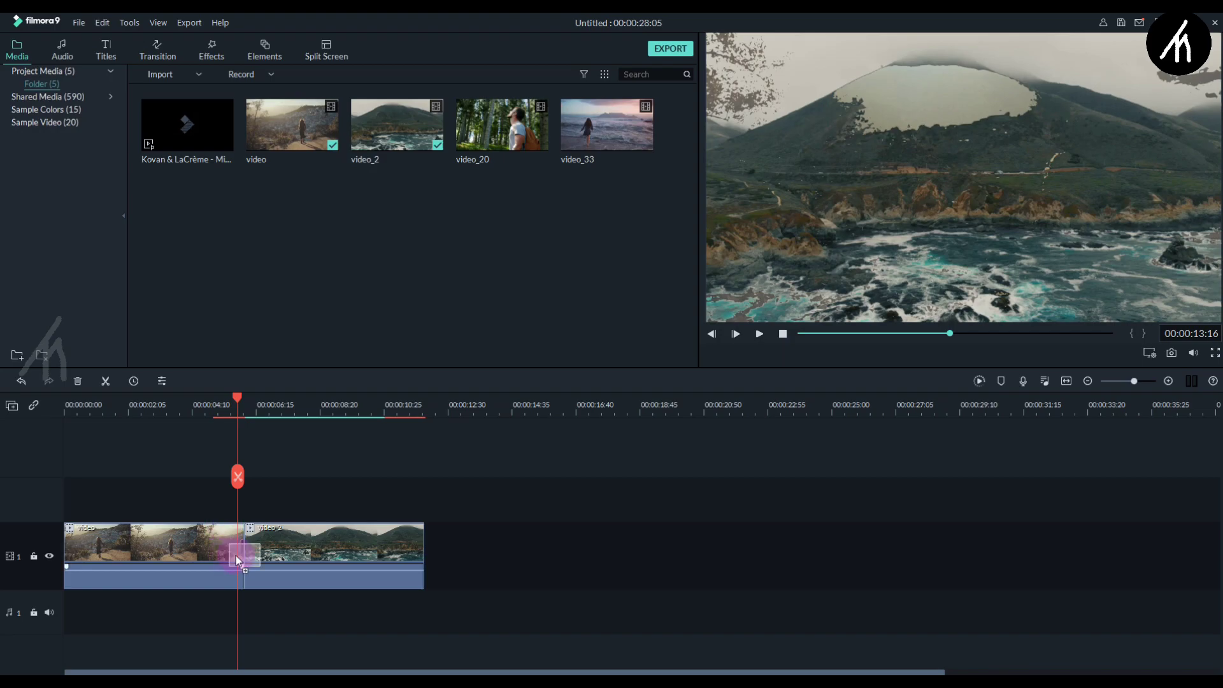
{"action": "left_click", "coordinate": [330, 480]}
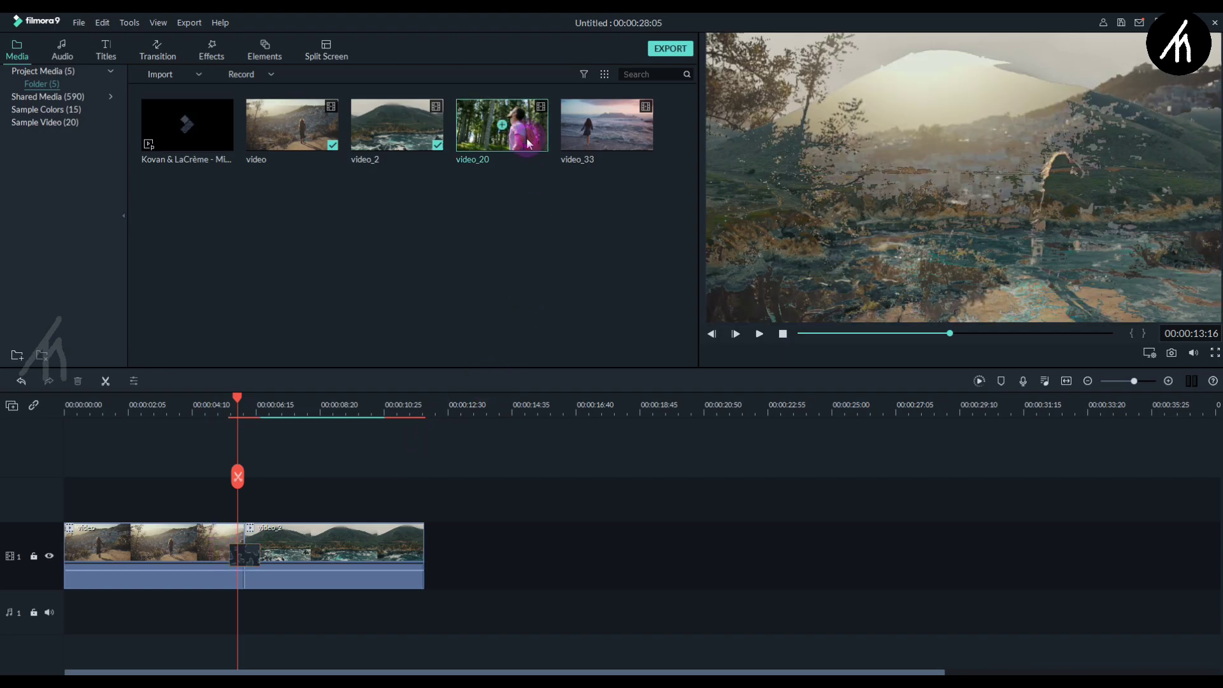
Append video_20 after video_2 and put Colour Distance on their junction.
{"action": "left_click_drag", "start_coordinate": [528, 143], "coordinate": [425, 554]}
{"action": "left_click", "coordinate": [154, 45]}
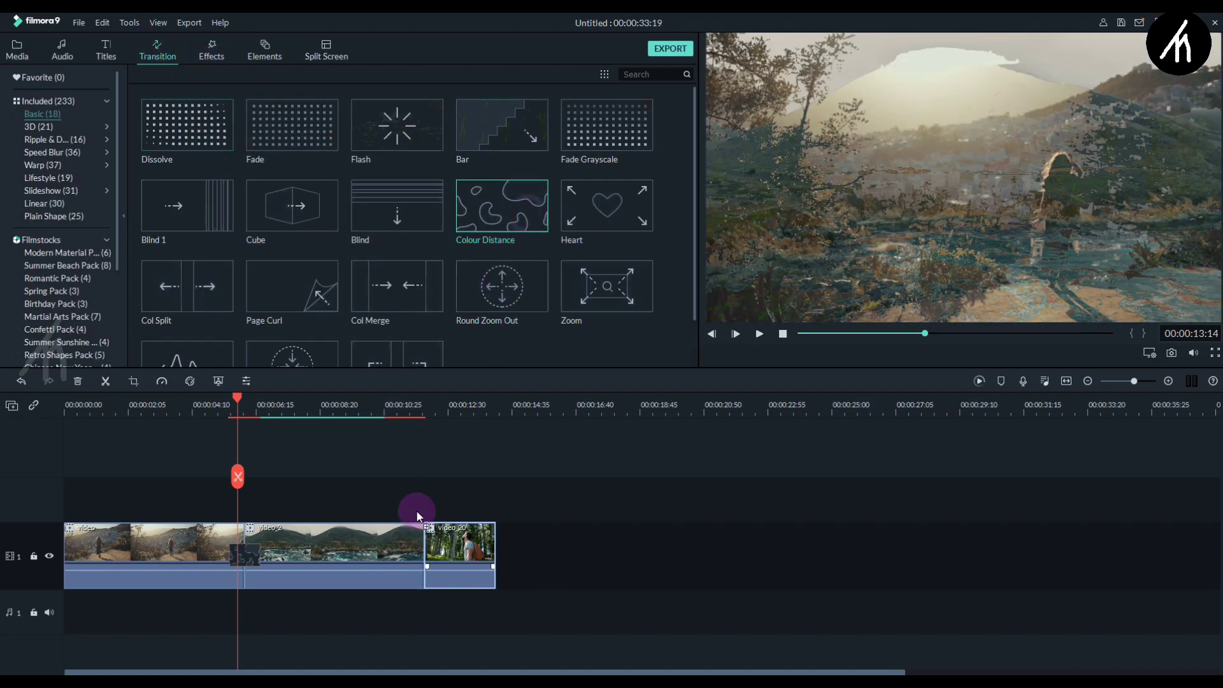
{"action": "left_click", "coordinate": [18, 50]}
{"action": "left_click", "coordinate": [197, 126]}
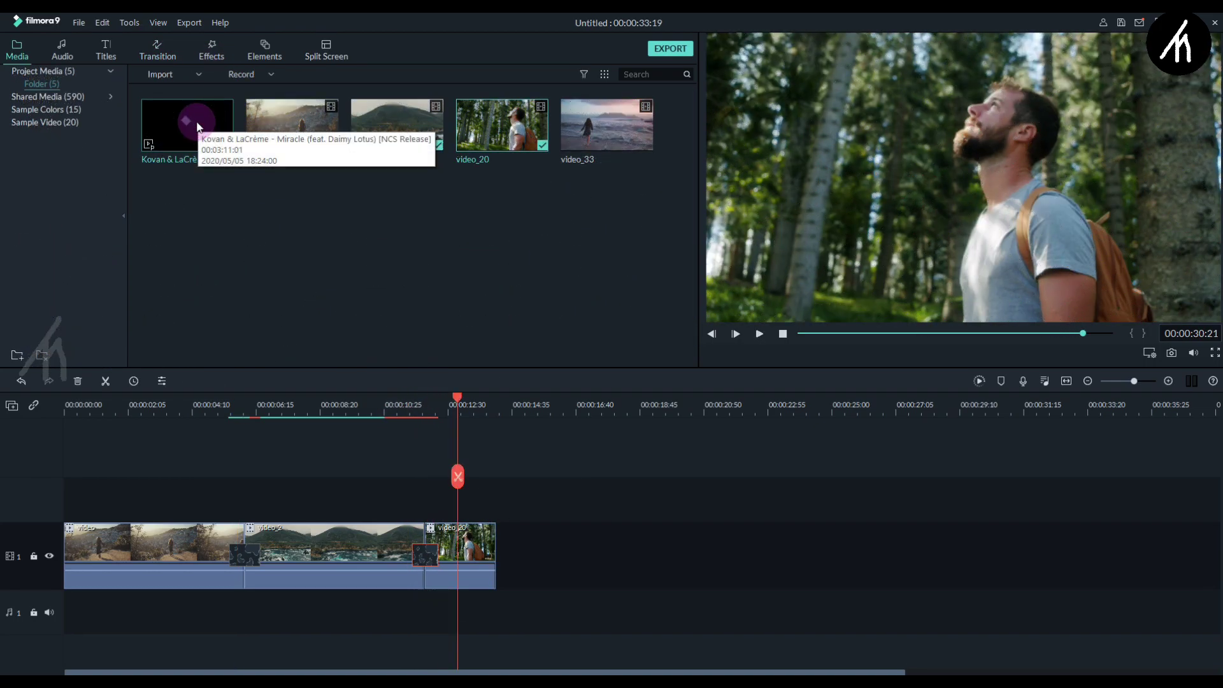
{"action": "left_click", "coordinate": [831, 333]}
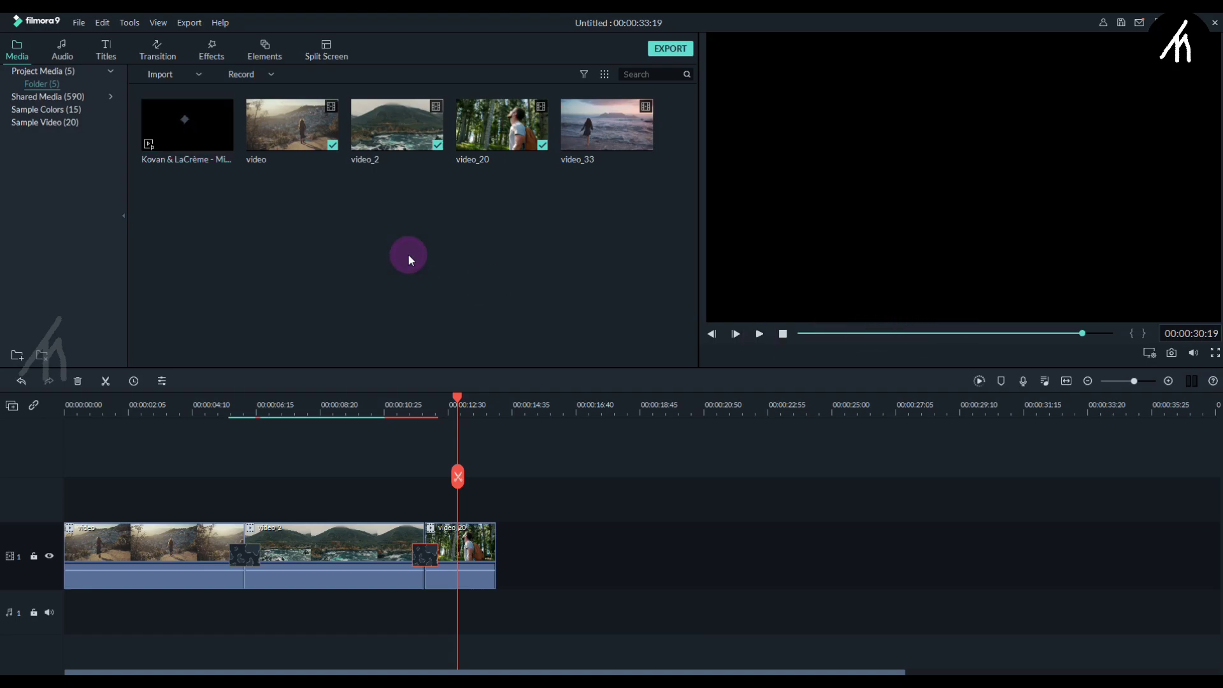
{"action": "key", "text": "space"}
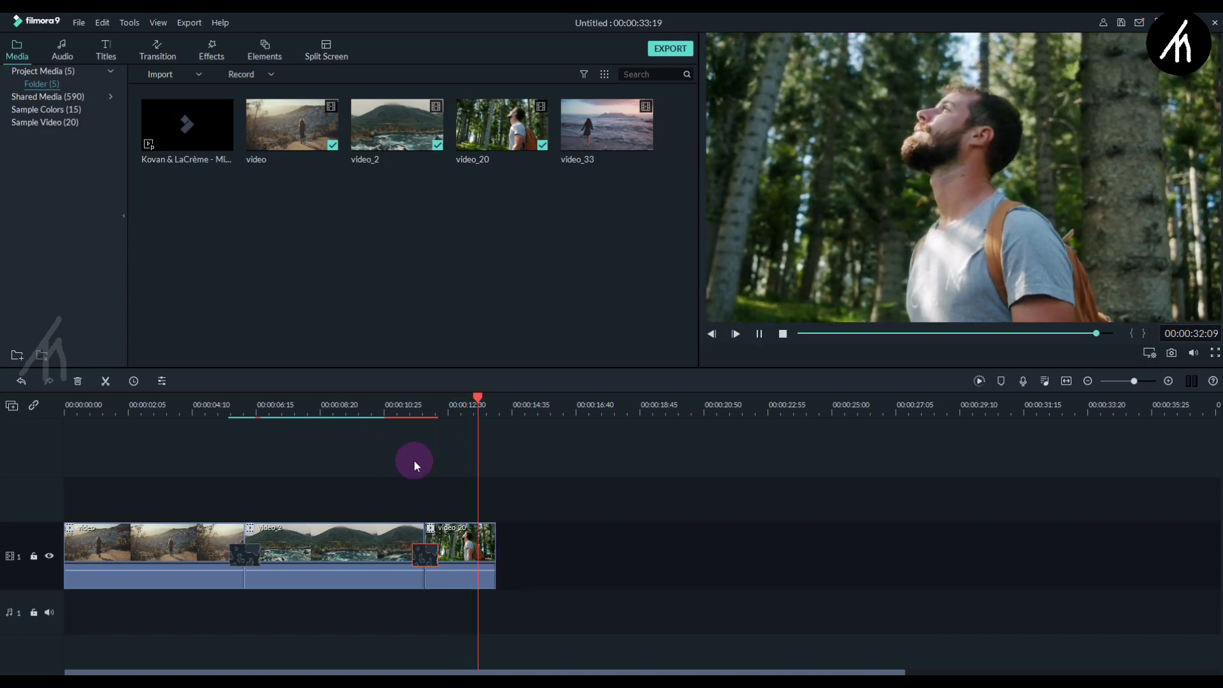
{"action": "left_click", "coordinate": [497, 479]}
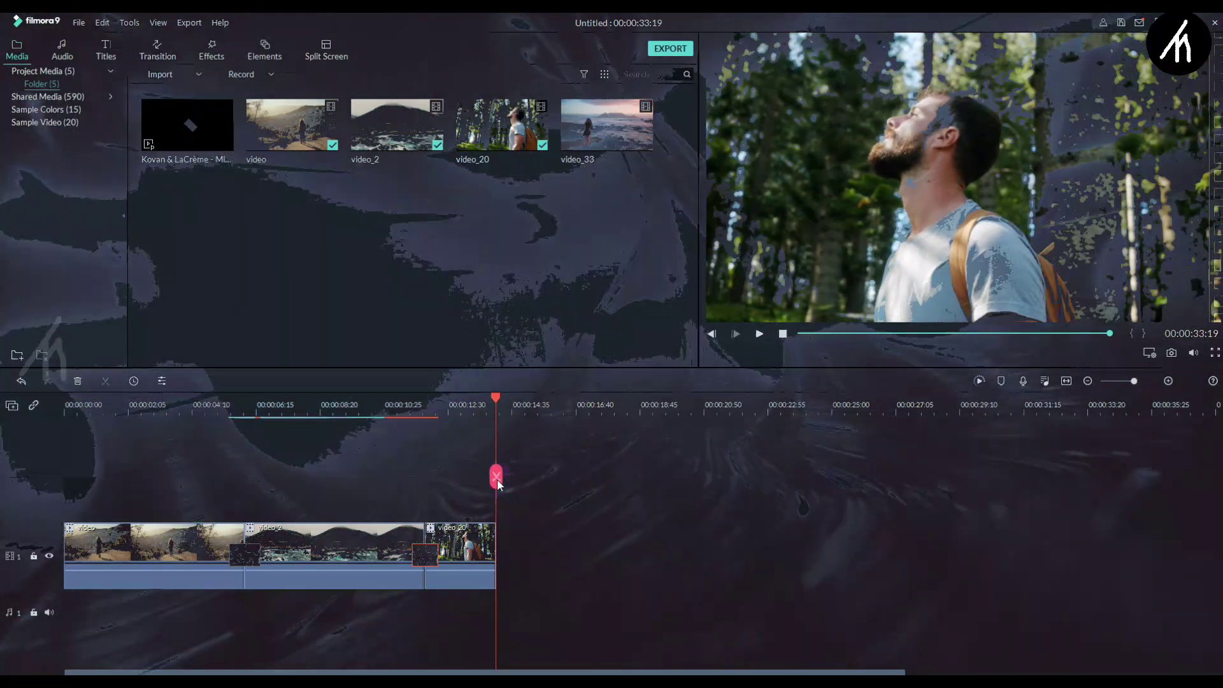